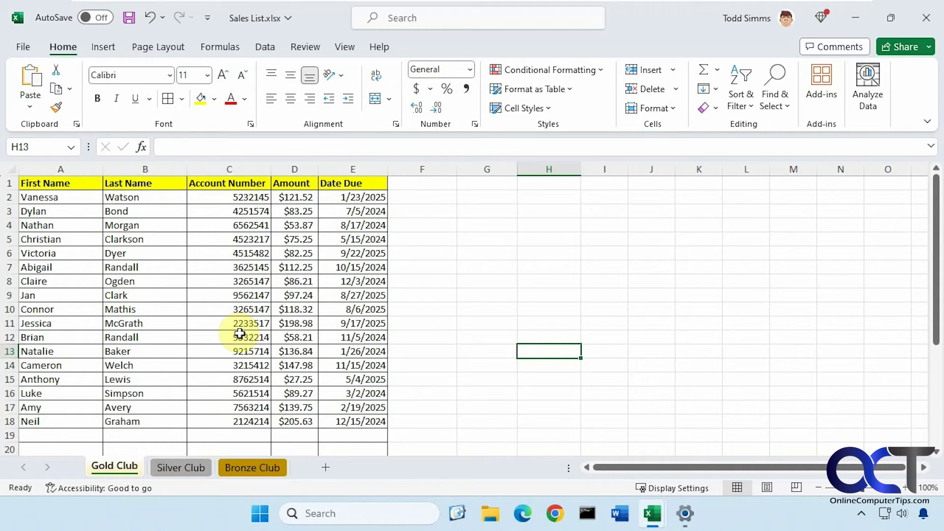
scroll(272, 336, down, 5)
scroll(272, 336, down, 5)
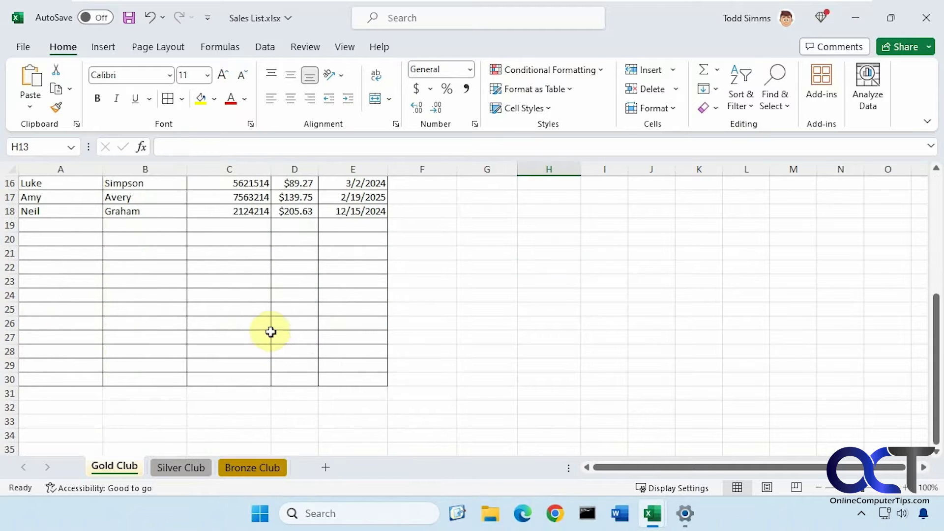
Select the empty Account Number cells C19:C30 and open Data Validation for them
drag(240, 225, 230, 377)
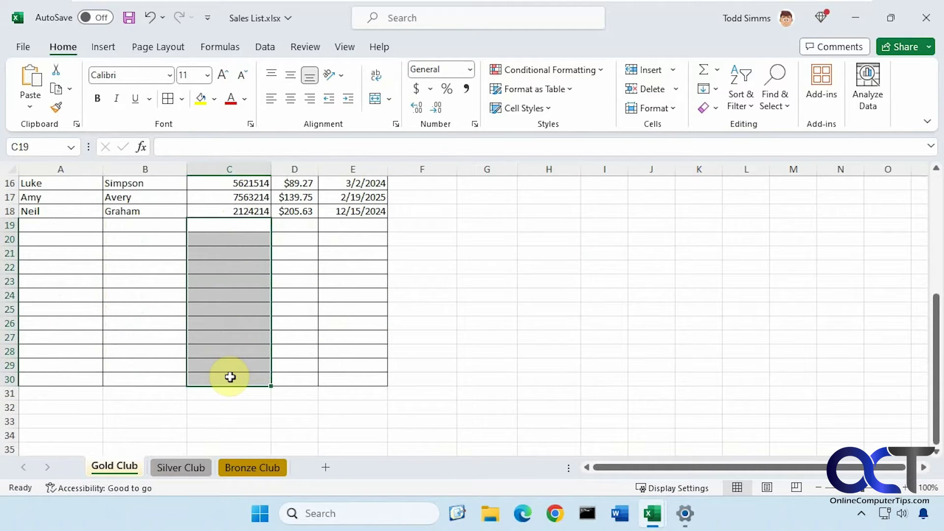
click(265, 46)
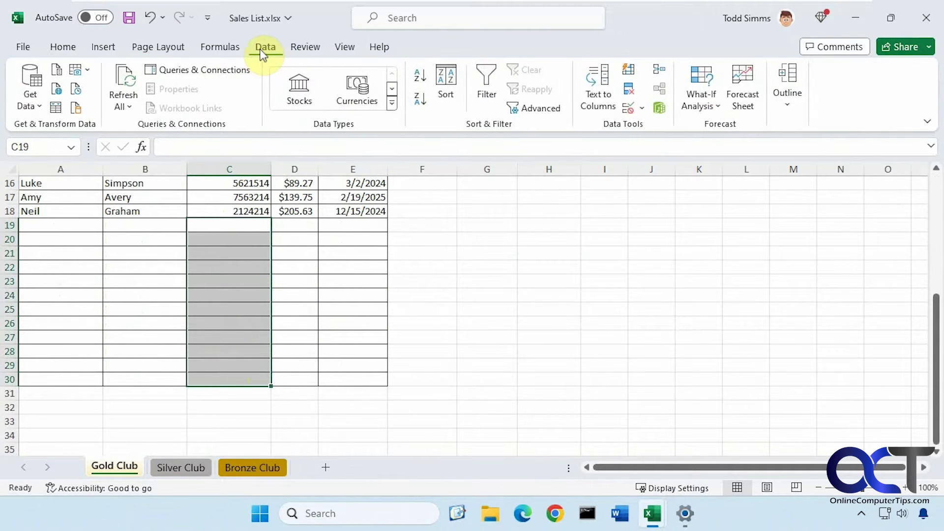
click(643, 109)
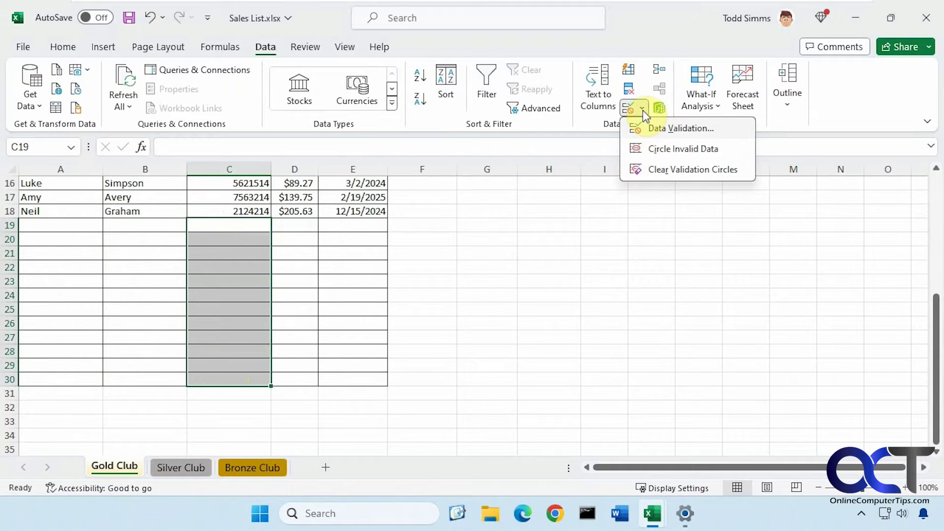
click(658, 130)
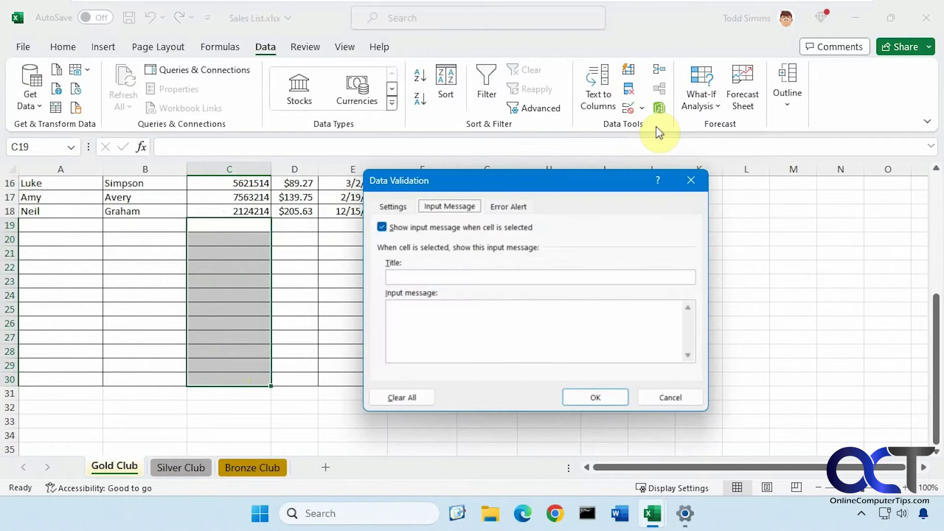
Check the Allow list, leave it at any value, and go to the Input Message settings
click(393, 207)
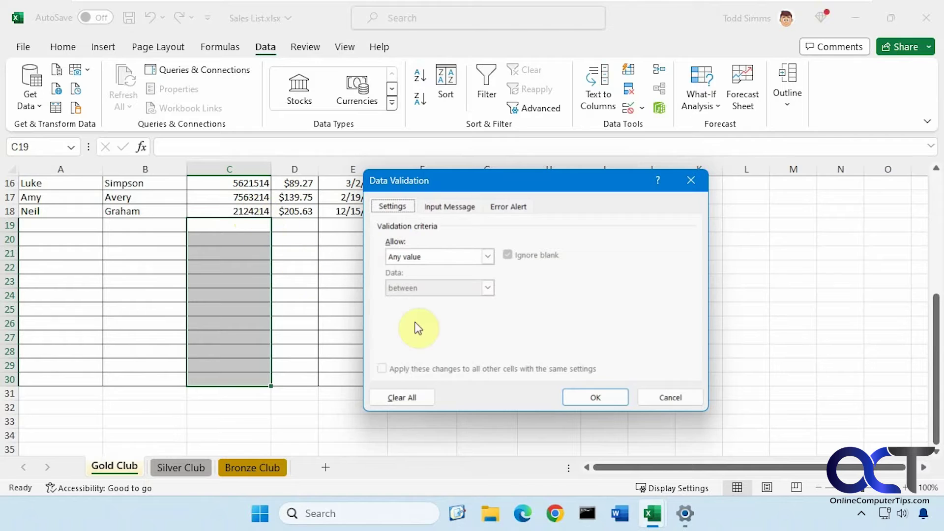
click(487, 256)
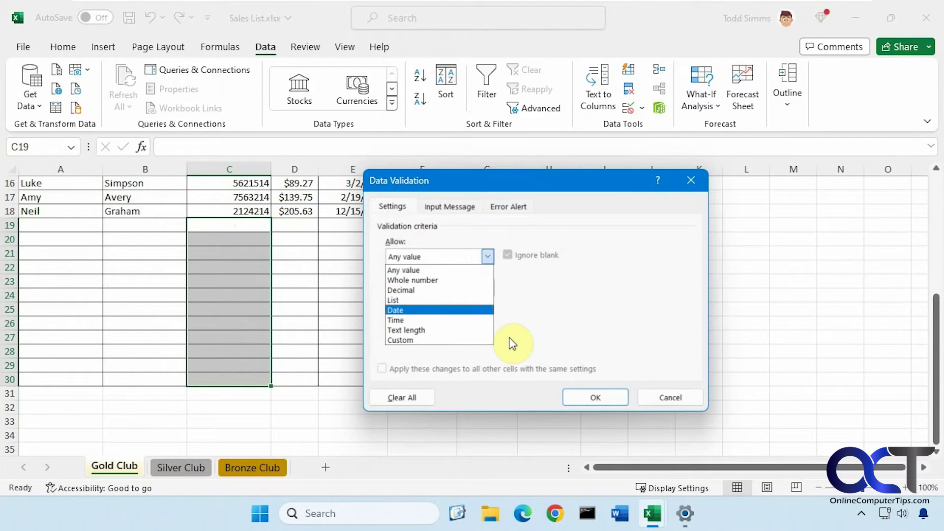
click(527, 314)
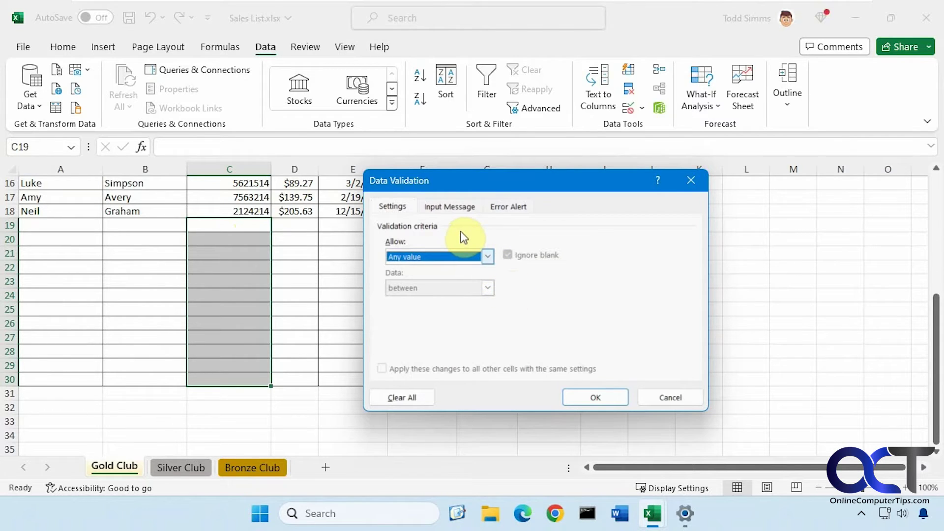
click(456, 208)
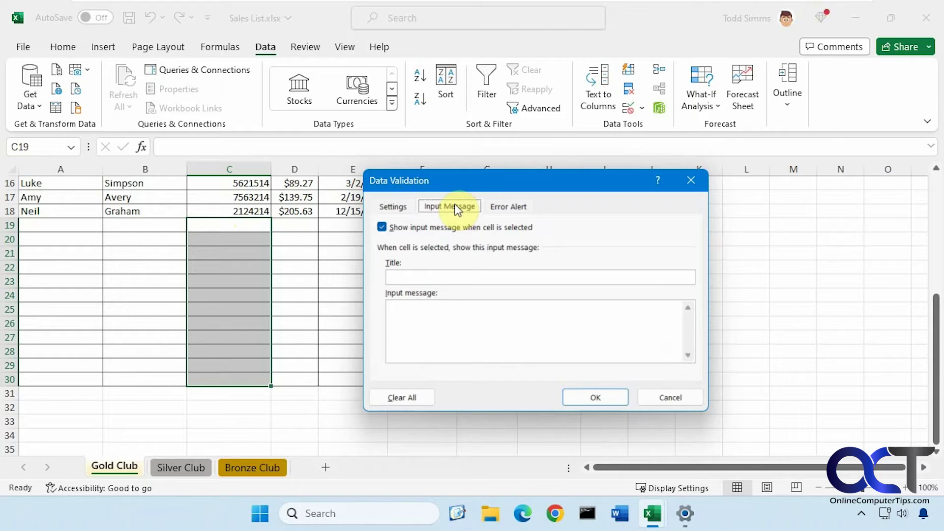
Place the cursor in the Title box to begin entering the 'Acct #' title
click(412, 278)
text(Acct #)
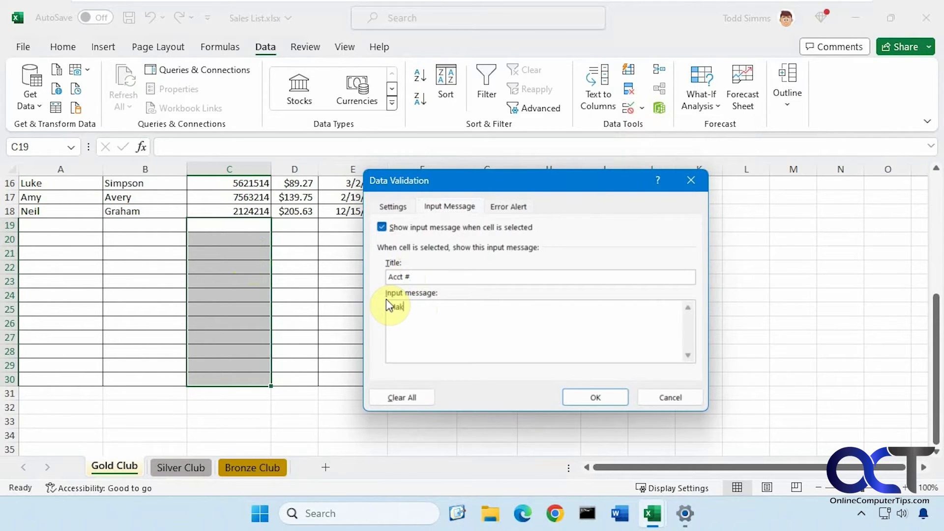
text(e sure it is)
text( 7 numbers )
text(only!)
click(595, 397)
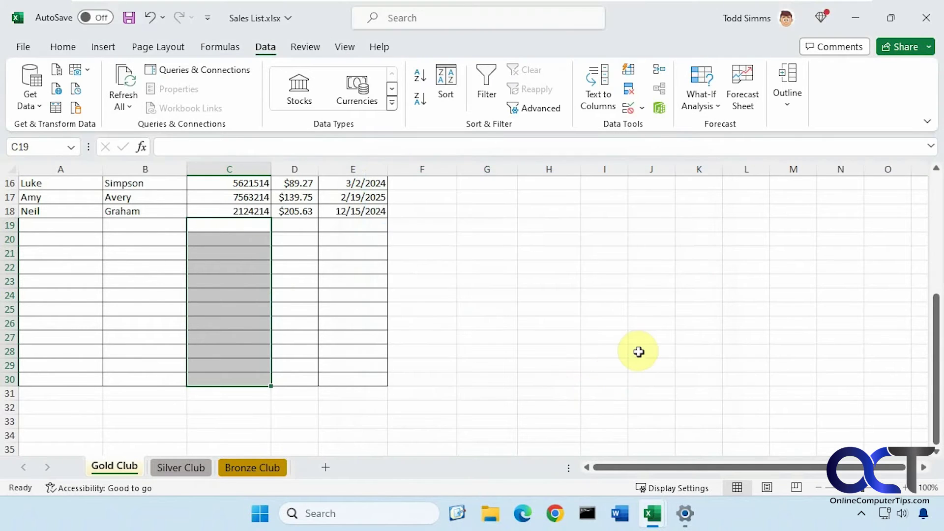
click(236, 238)
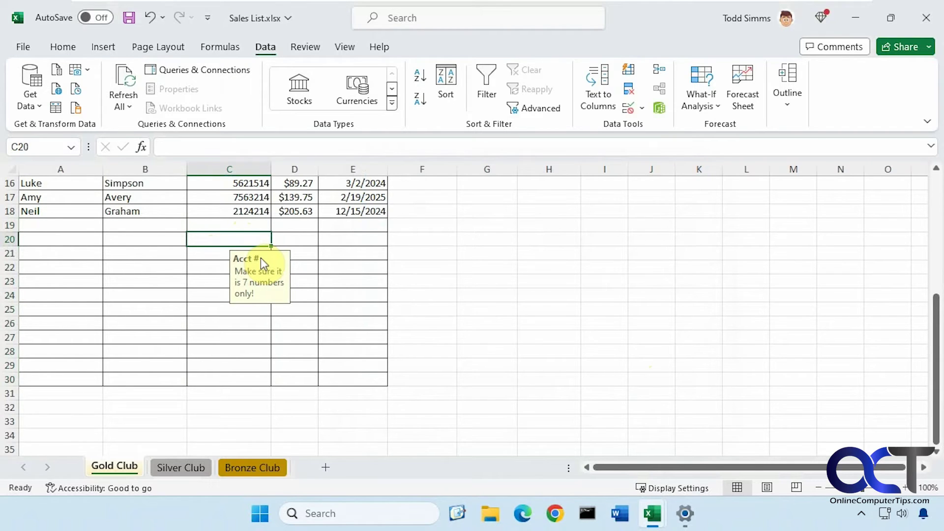
click(222, 252)
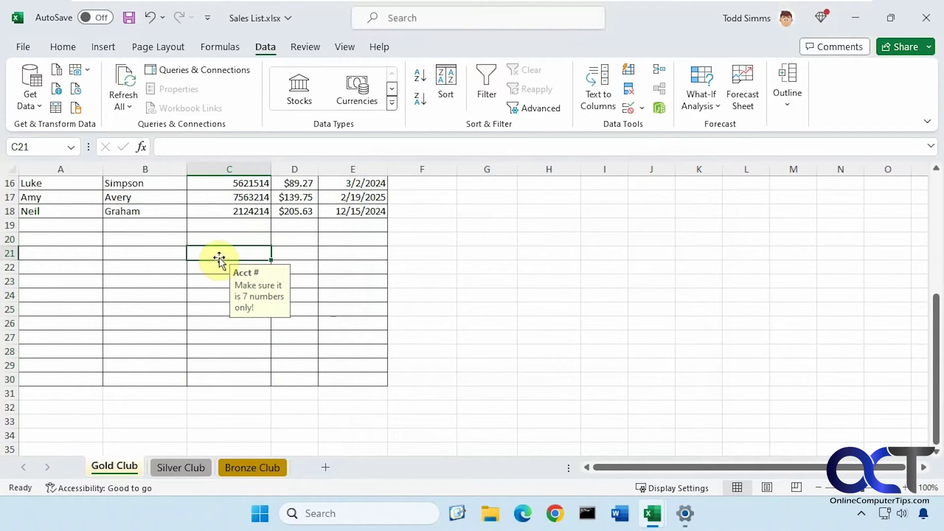
click(215, 268)
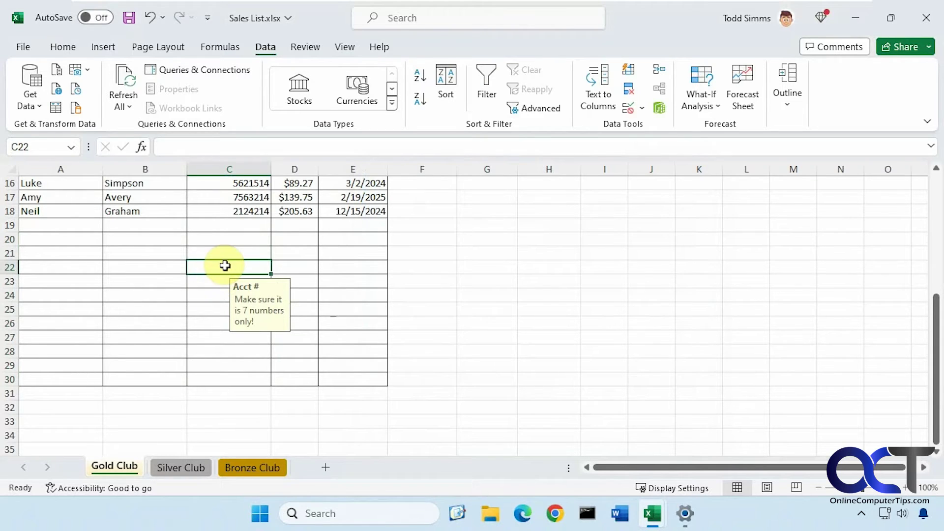
drag(244, 226, 247, 380)
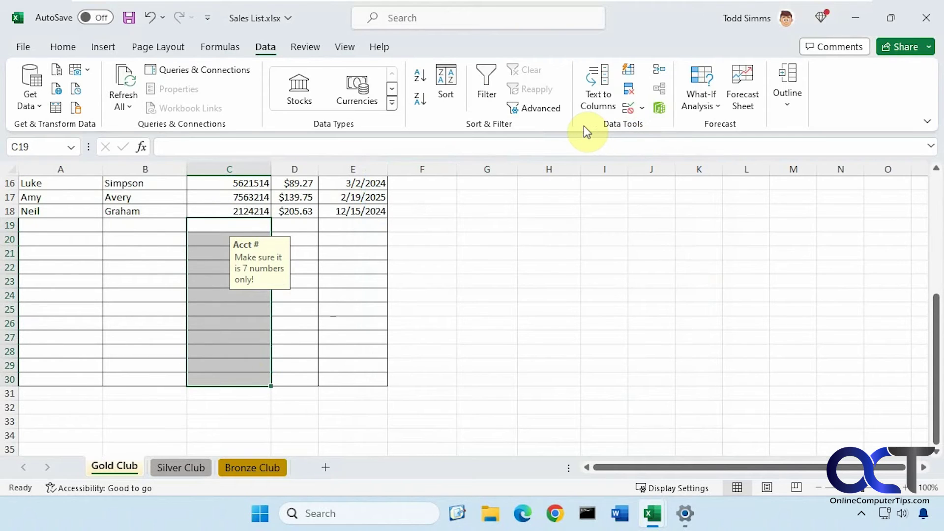
Reopen Data Validation, delete the 'Acct #' title, and confirm the change
click(644, 109)
click(678, 128)
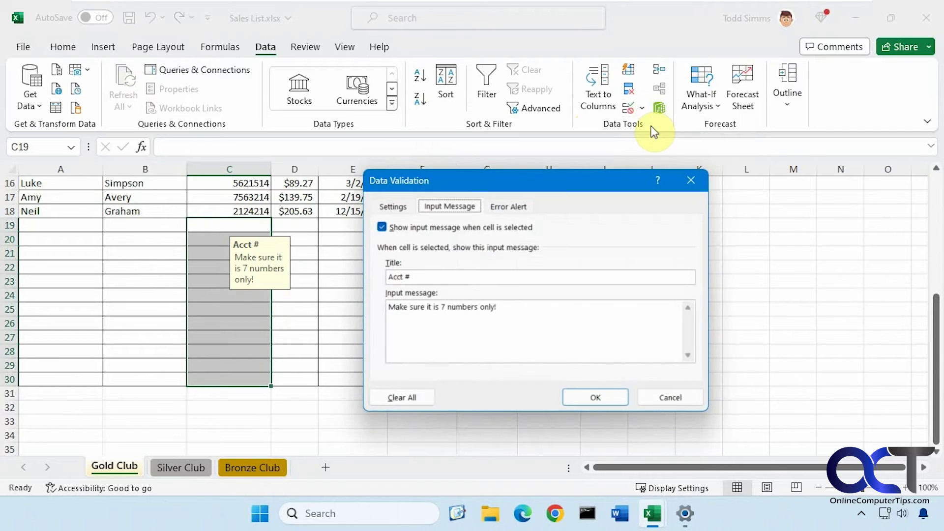
key(Delete)
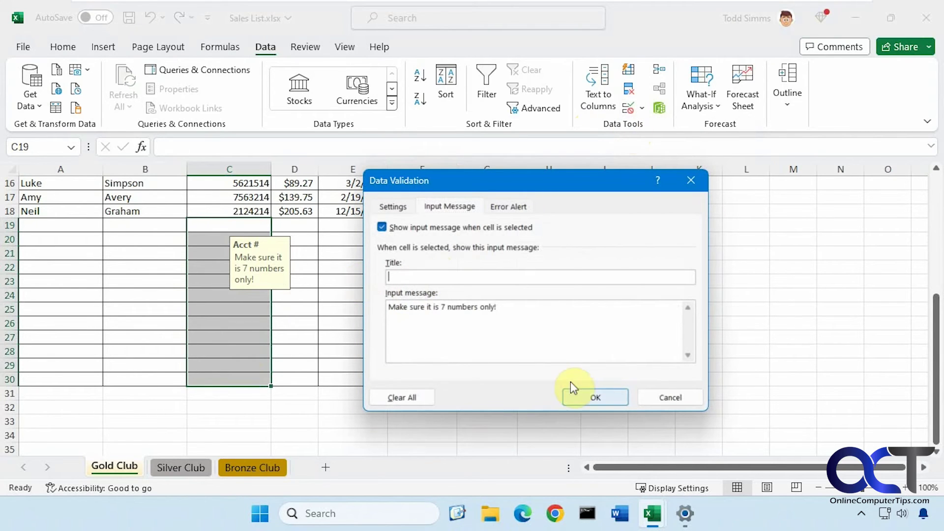
click(595, 398)
Check the untitled pop-up on C19, C20 and C21, then reselect C19:C30
click(234, 225)
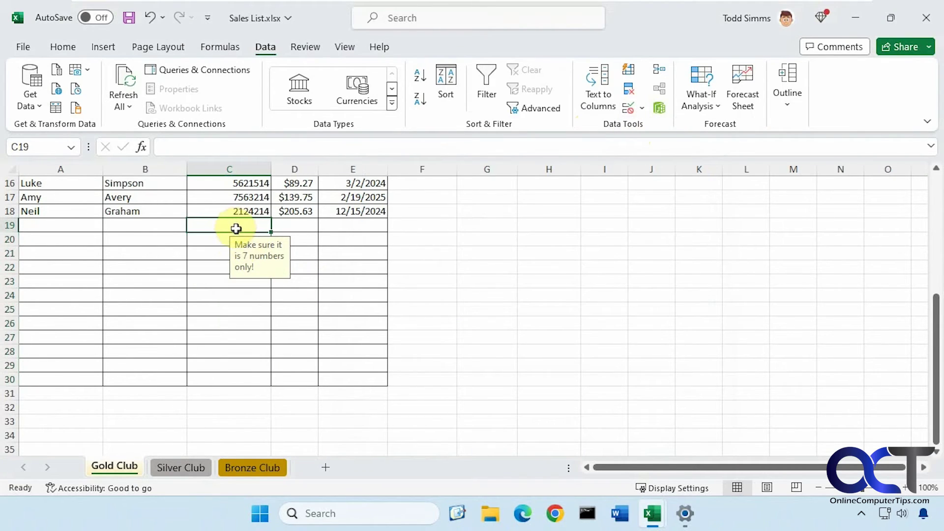
click(216, 240)
click(216, 254)
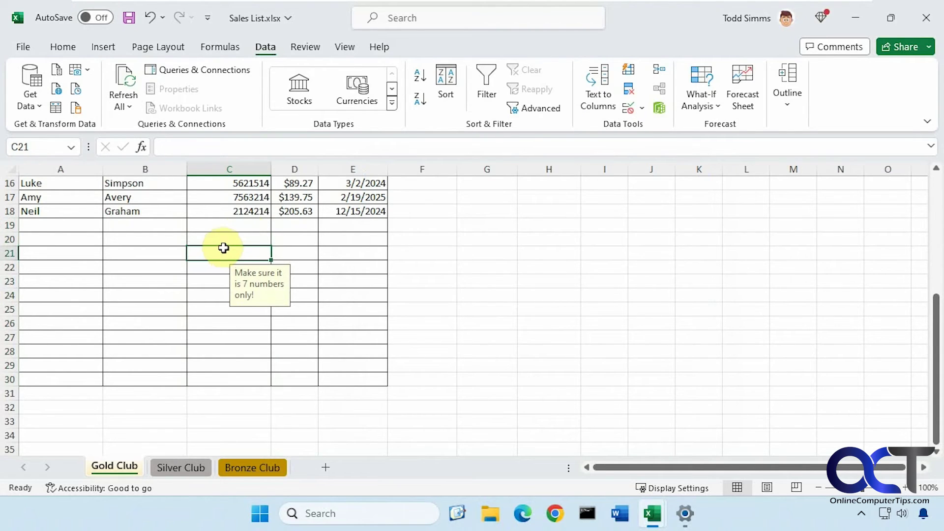
drag(247, 225, 236, 376)
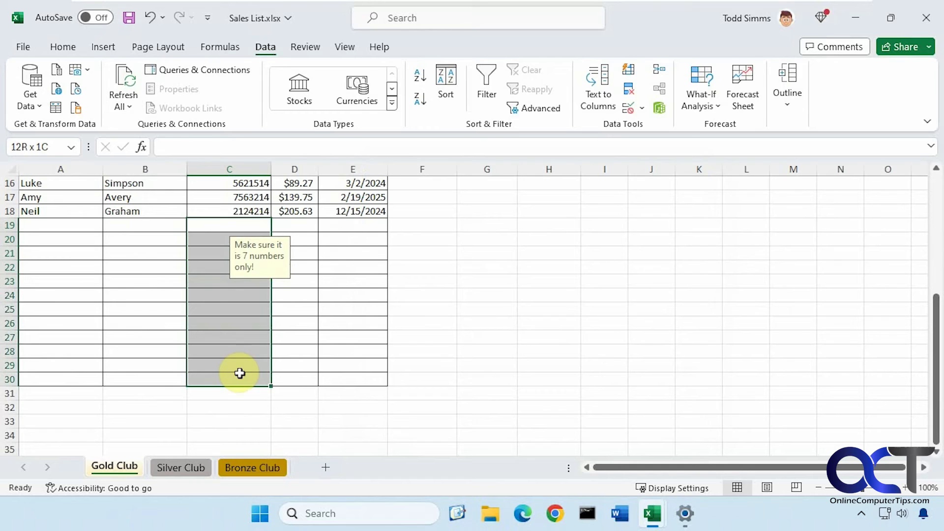
Select the empty Amount cells D19:D30 and open Data Validation for them
click(295, 225)
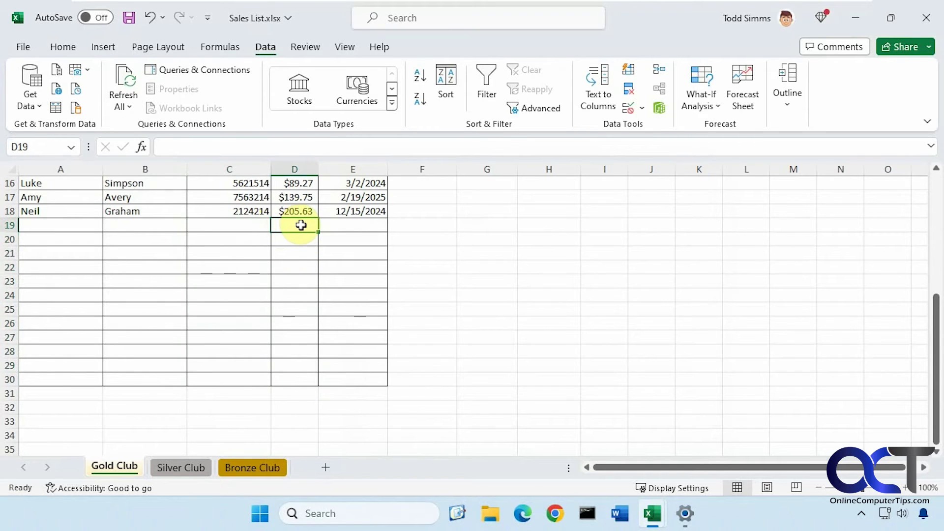
mouse_move(295, 225)
mouse_down()
mouse_move(306, 242)
mouse_move(305, 376)
mouse_up()
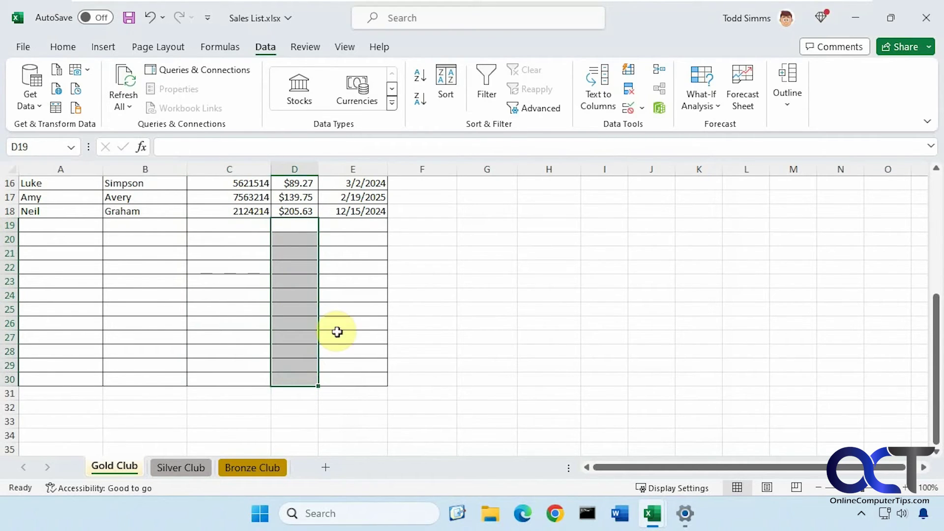
click(641, 109)
click(651, 128)
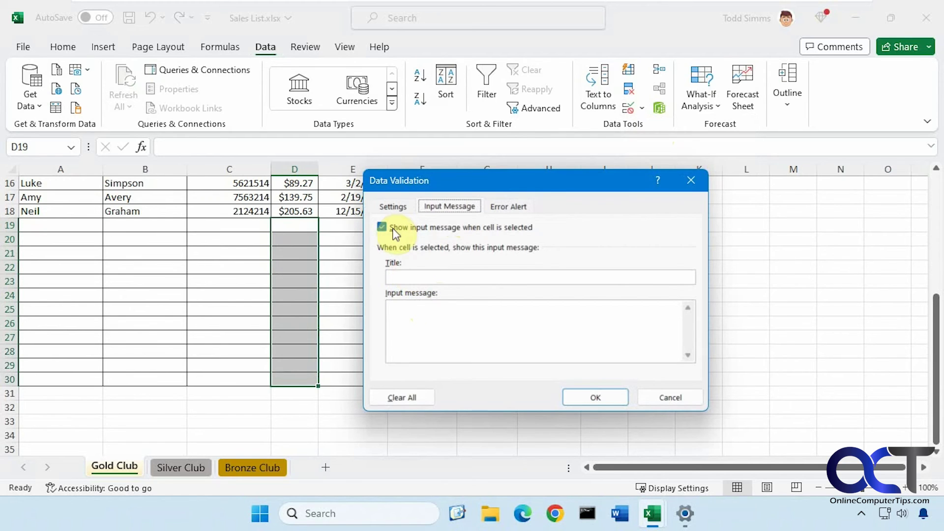
Look through the Error Alert and Settings tabs, ending on the Input Message settings
click(509, 207)
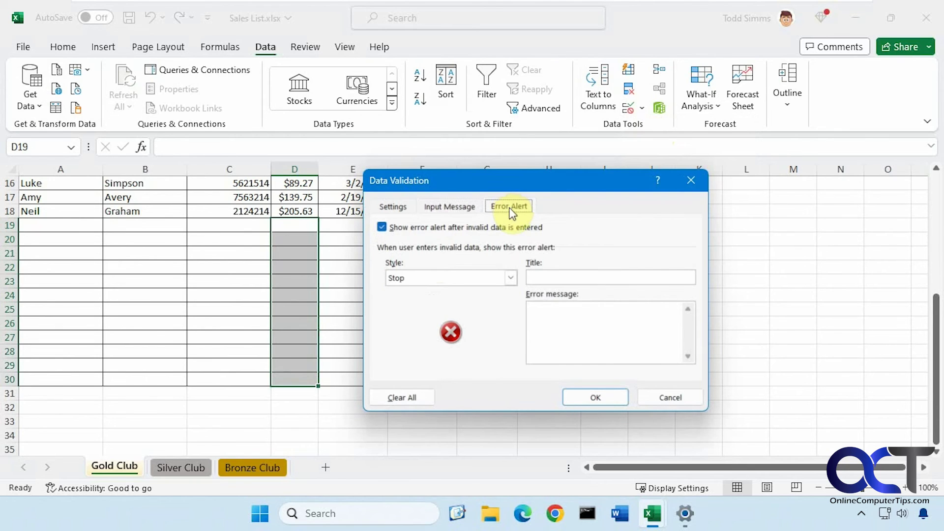
click(393, 207)
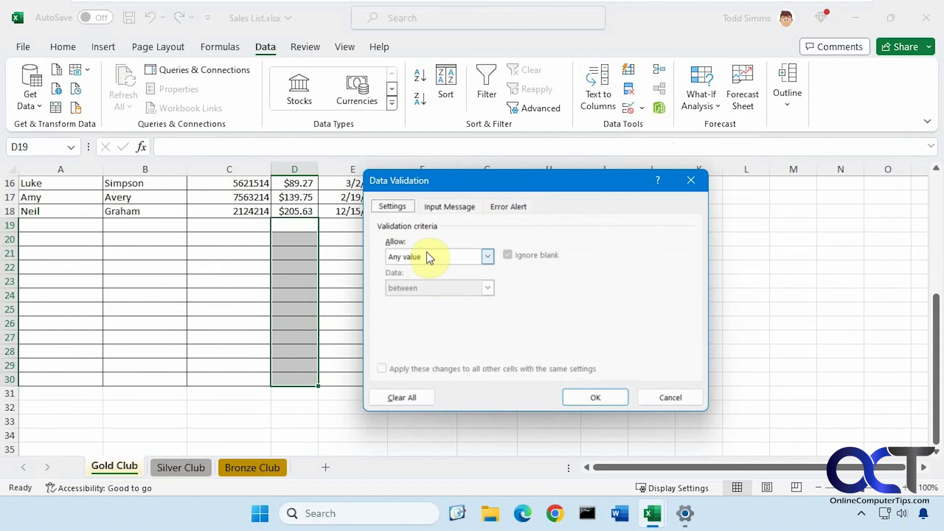
click(508, 207)
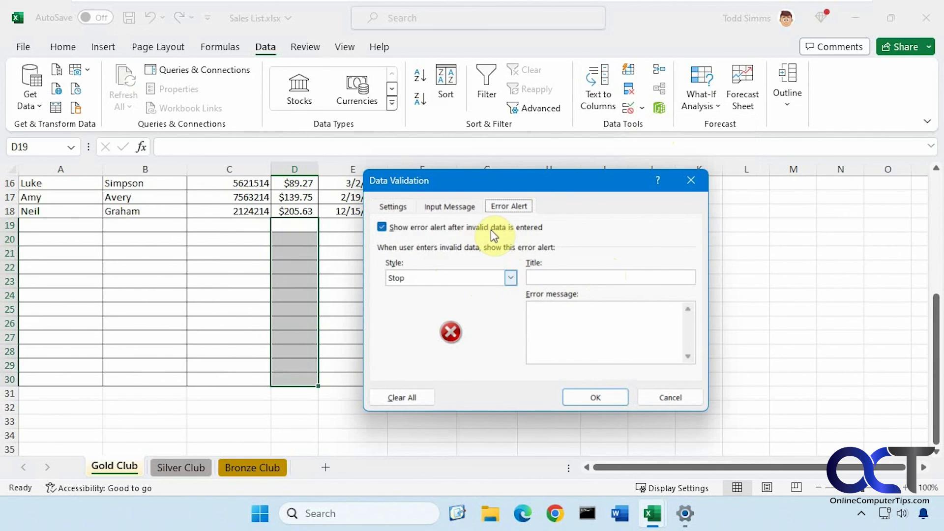
click(450, 207)
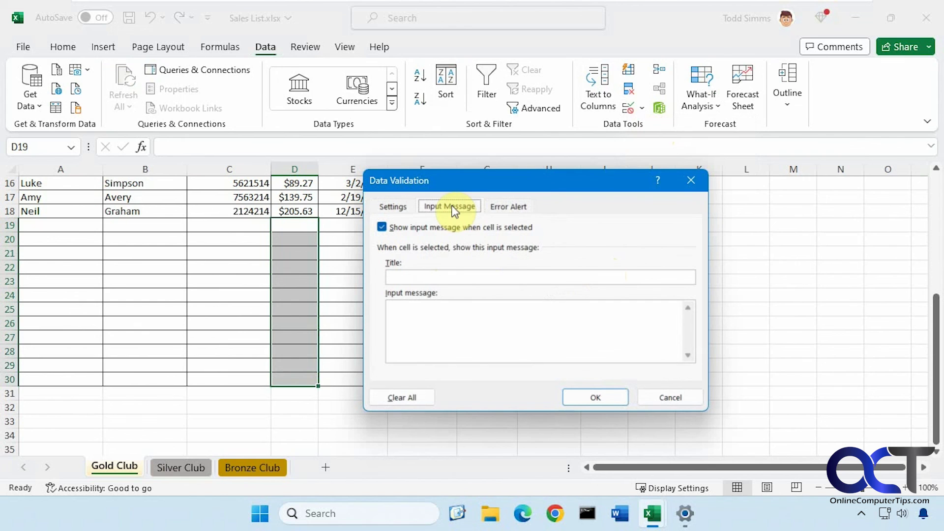